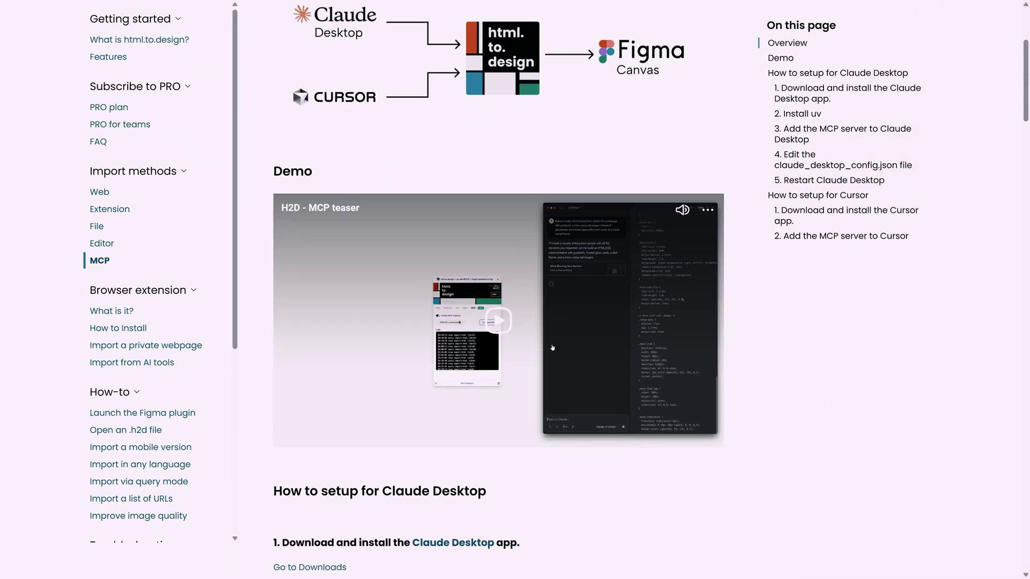
- Scroll the html.to.design docs to 'How to setup for Claude Desktop' and select 'uv' in step 2
{"action": "scroll", "coordinate": [529, 318], "scroll_direction": "up", "scroll_amount": 3}
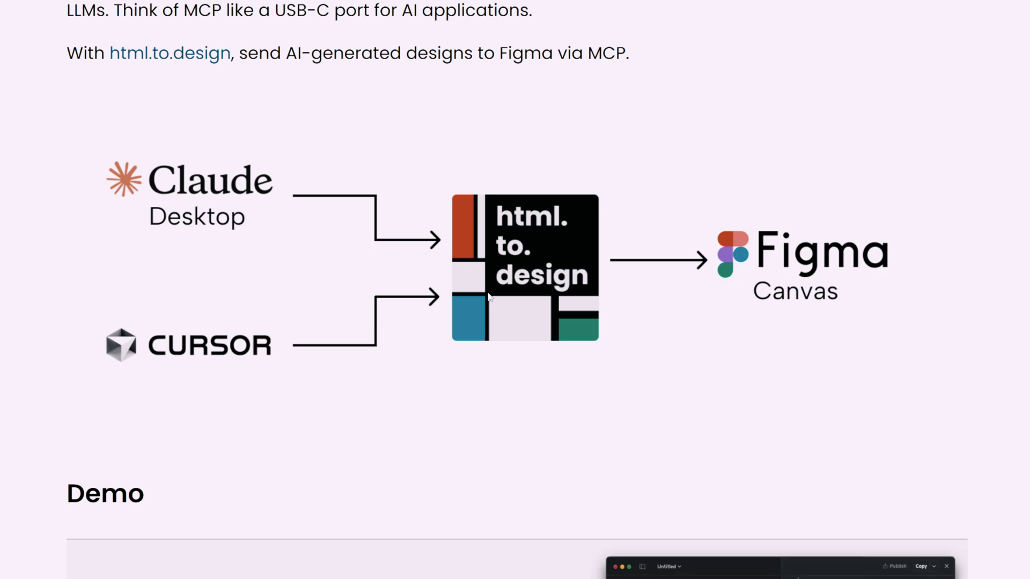
{"action": "scroll", "coordinate": [489, 296], "scroll_direction": "down", "scroll_amount": 7}
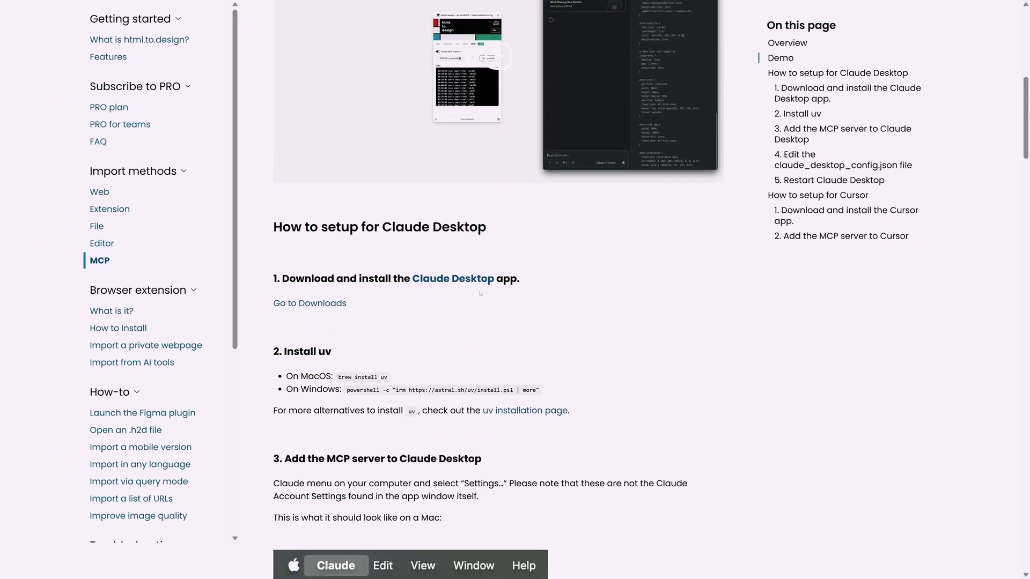
{"action": "scroll", "coordinate": [485, 316], "scroll_direction": "down", "scroll_amount": 1}
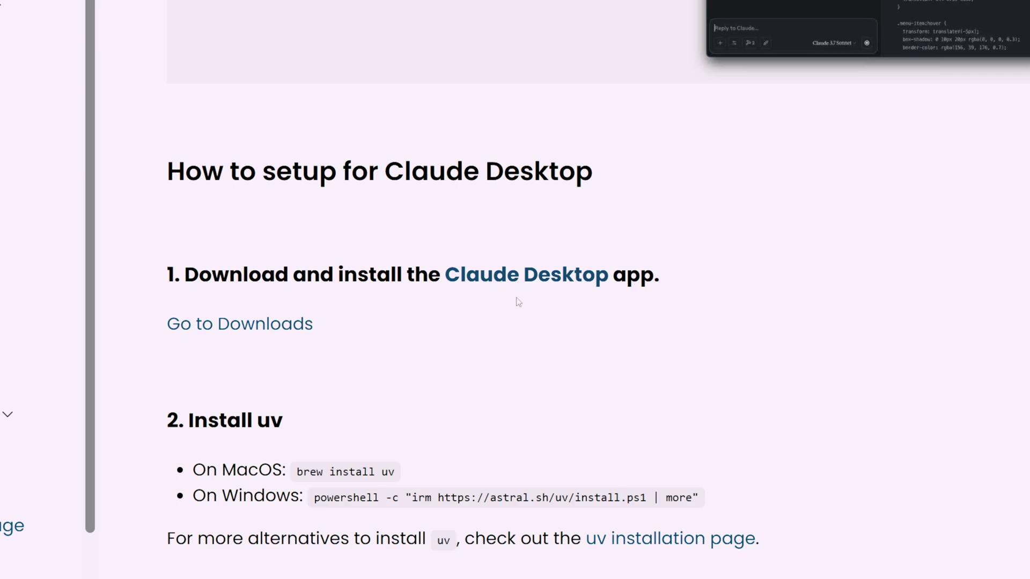
{"action": "scroll", "coordinate": [518, 302], "scroll_direction": "down", "scroll_amount": 3}
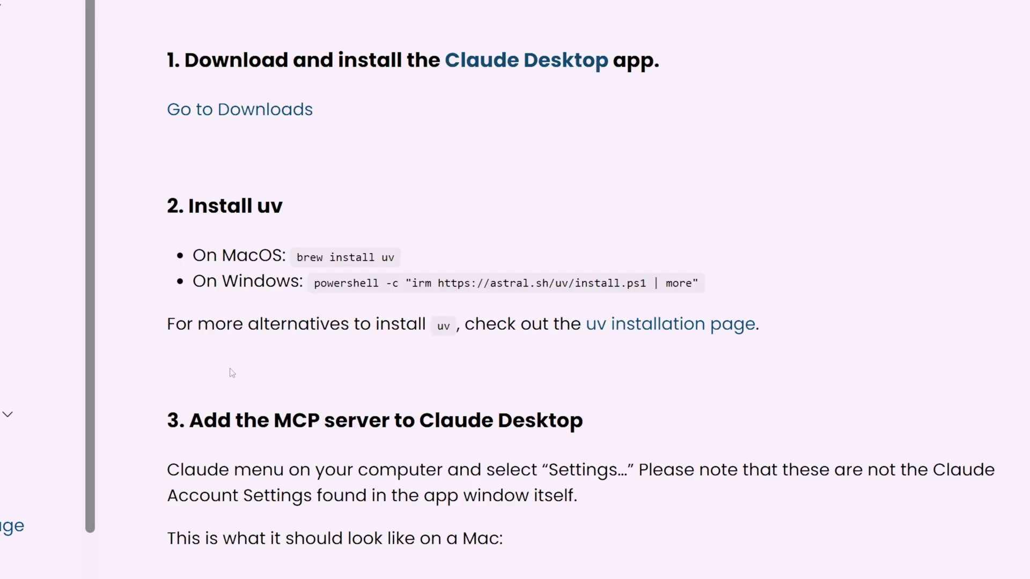
{"action": "double_click", "coordinate": [274, 214]}
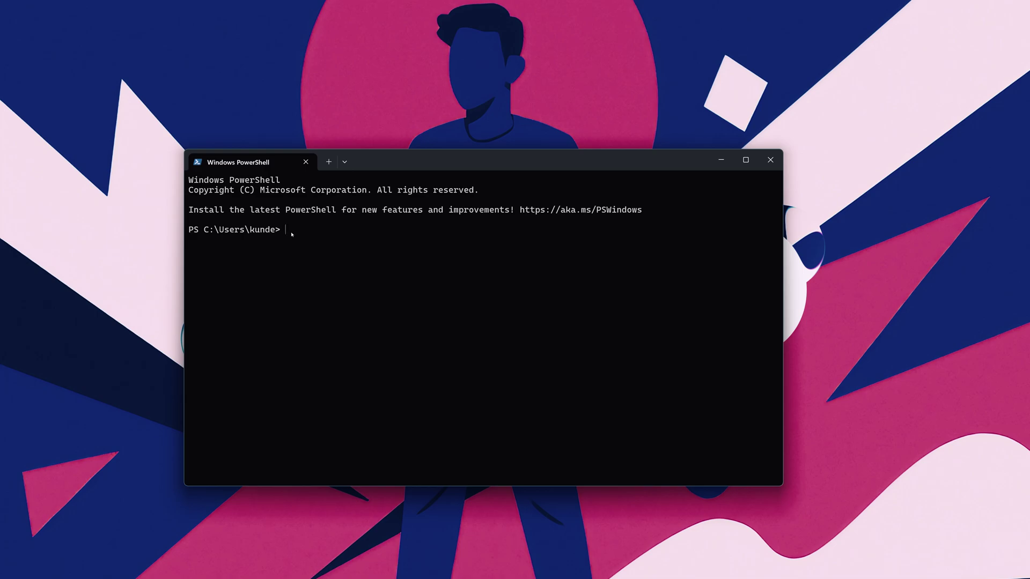
- Paste the uv install command into PowerShell and scroll the docs to the MCP server step
{"action": "type", "text": "powershell -c \"irm https://astral.sh/uv/install.ps1 | more\""}
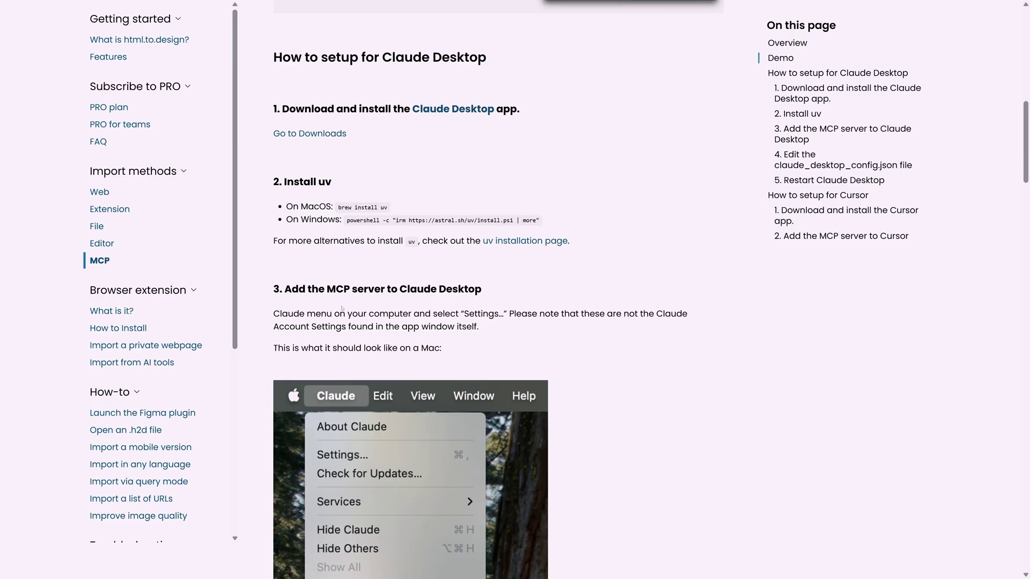
{"action": "scroll", "coordinate": [340, 237], "scroll_direction": "down", "scroll_amount": 2}
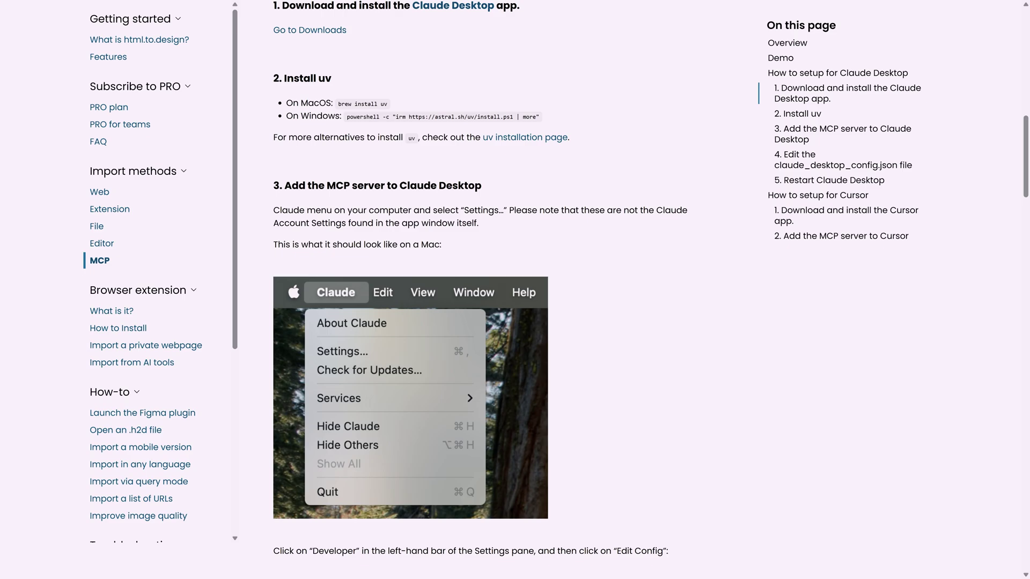
- Open Claude Desktop's File > Settings and go to the Developer section
{"action": "key", "text": "alt+Tab"}
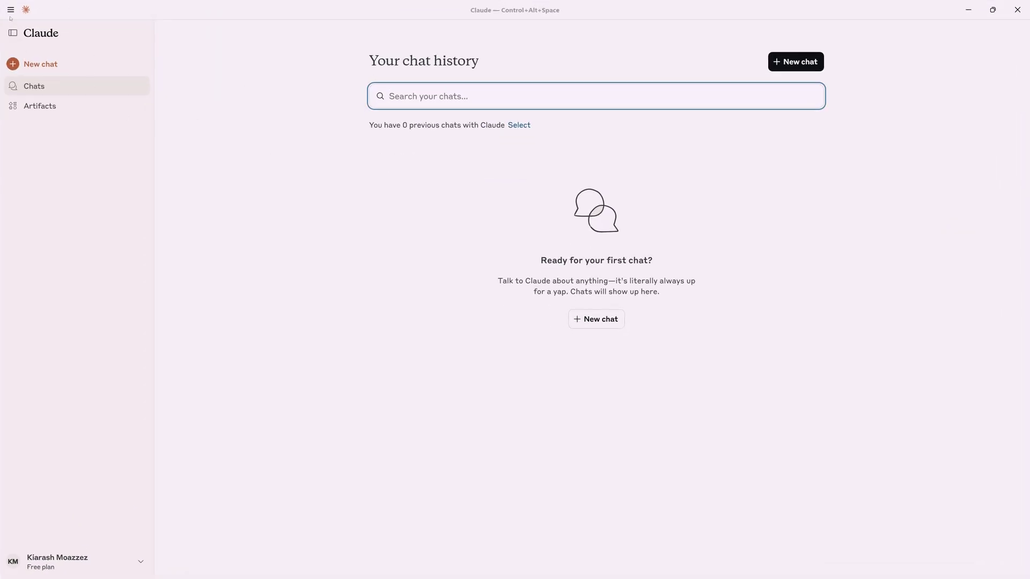
{"action": "left_click", "coordinate": [11, 10]}
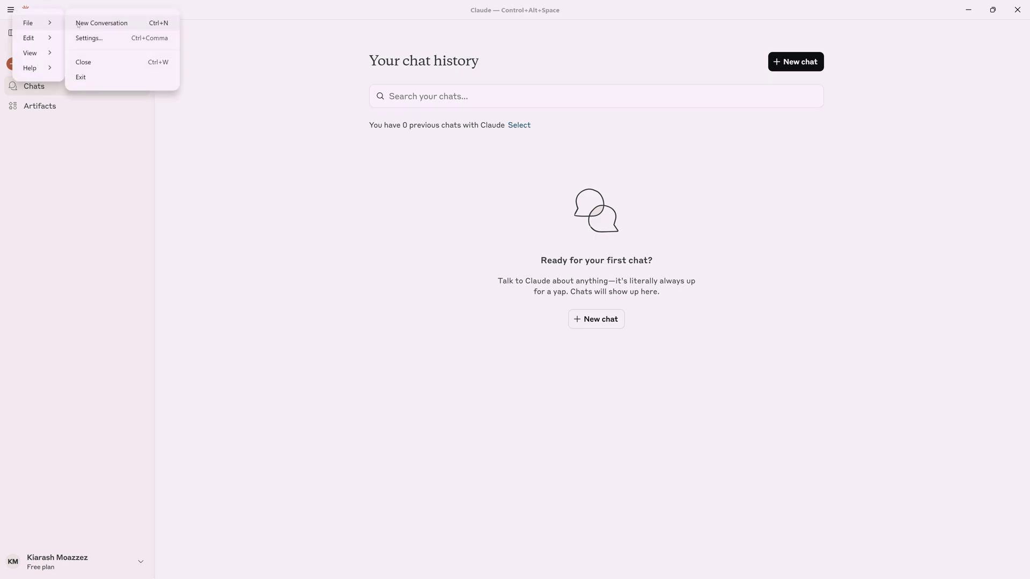
{"action": "left_click", "coordinate": [87, 37]}
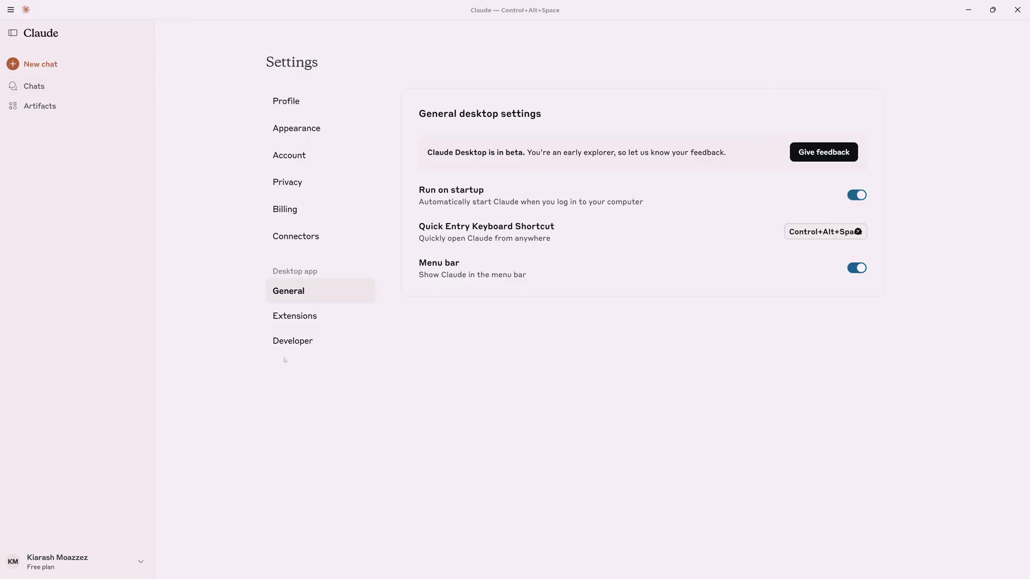
{"action": "left_click", "coordinate": [311, 347]}
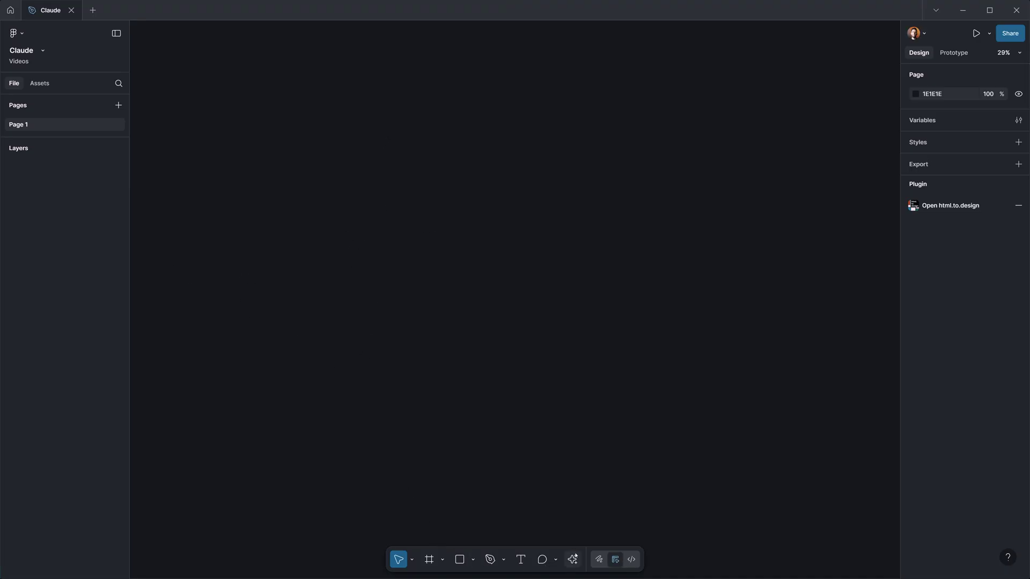
- Launch html.to.design from the Actions recents and switch to its MCP tab
{"action": "left_click", "coordinate": [572, 559]}
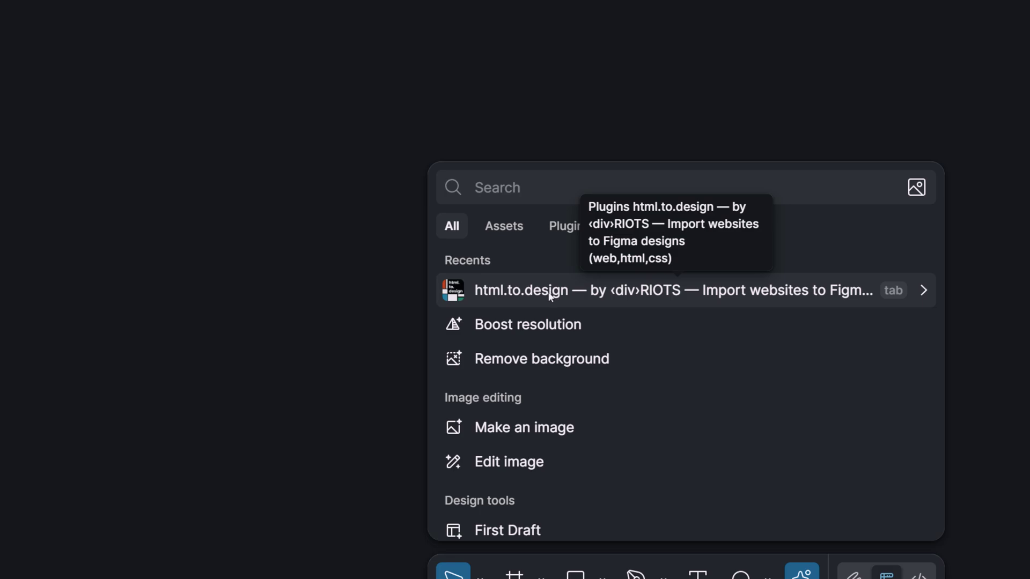
{"action": "left_click", "coordinate": [510, 295]}
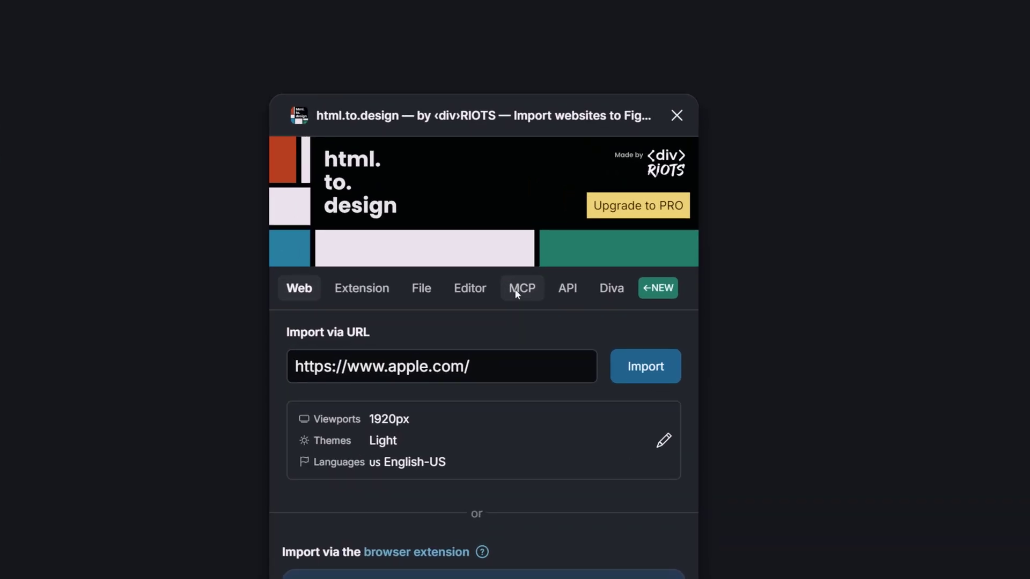
{"action": "left_click", "coordinate": [516, 293]}
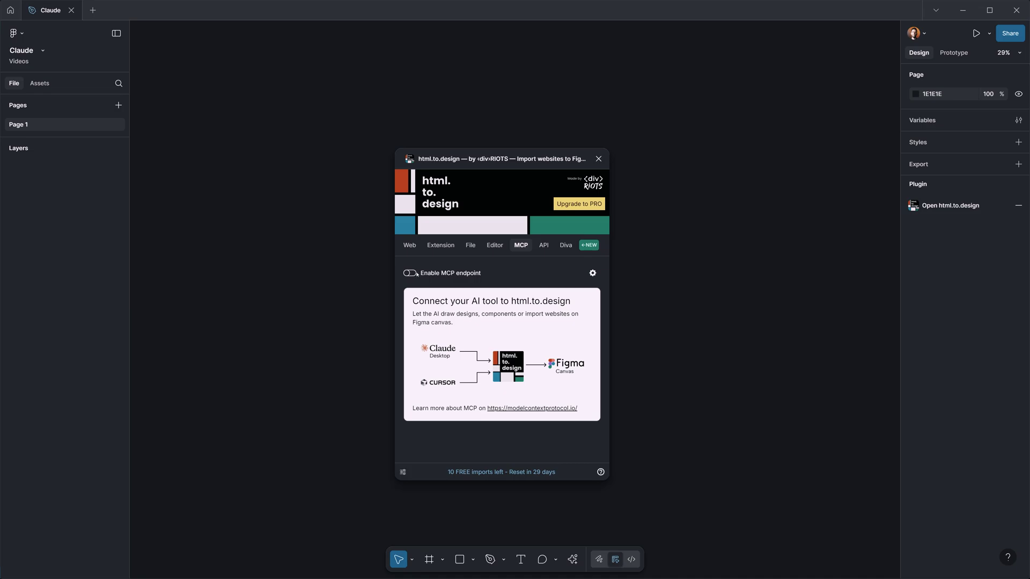
- Turn on 'Enable MCP endpoint' until STATUS shows connected, and view the AI tool configuration help
{"action": "left_click", "coordinate": [409, 273]}
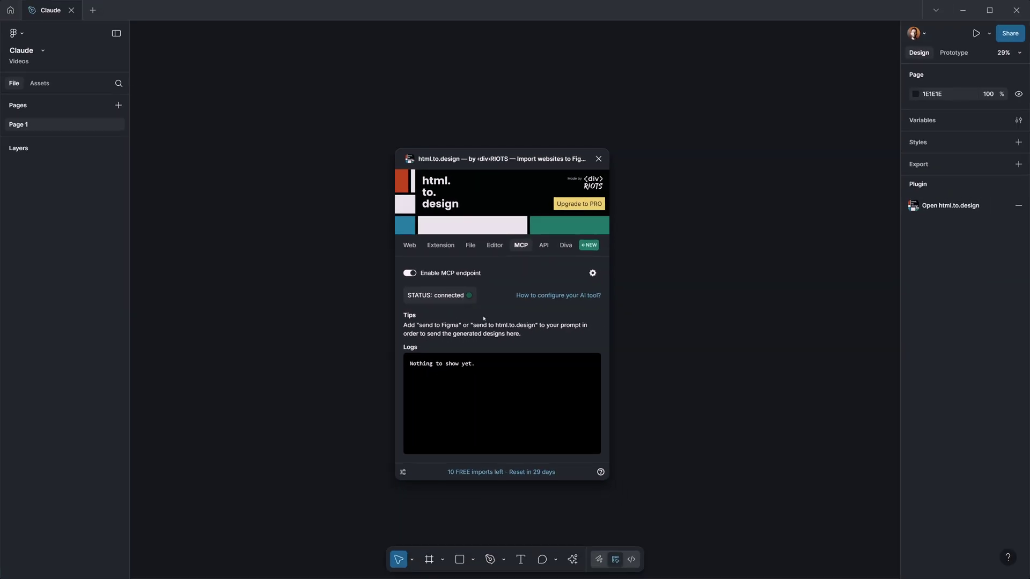
{"action": "double_click", "coordinate": [452, 363]}
{"action": "left_click", "coordinate": [592, 295]}
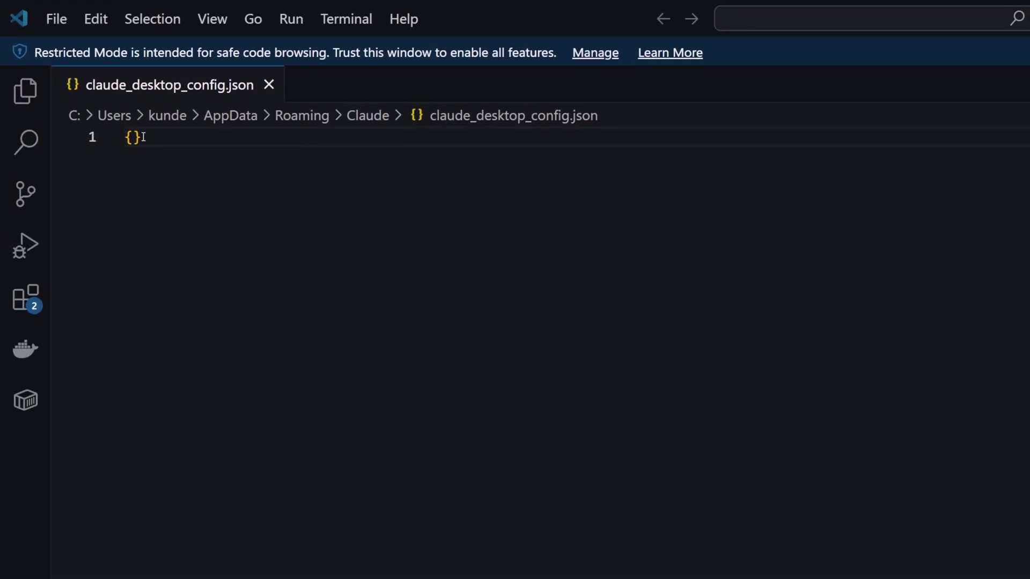
- Replace the empty {} with the html.to.design mcpServers block using uvx mcp-proxy, and save
{"action": "left_click", "coordinate": [143, 137]}
{"action": "key", "text": "ctrl+a"}
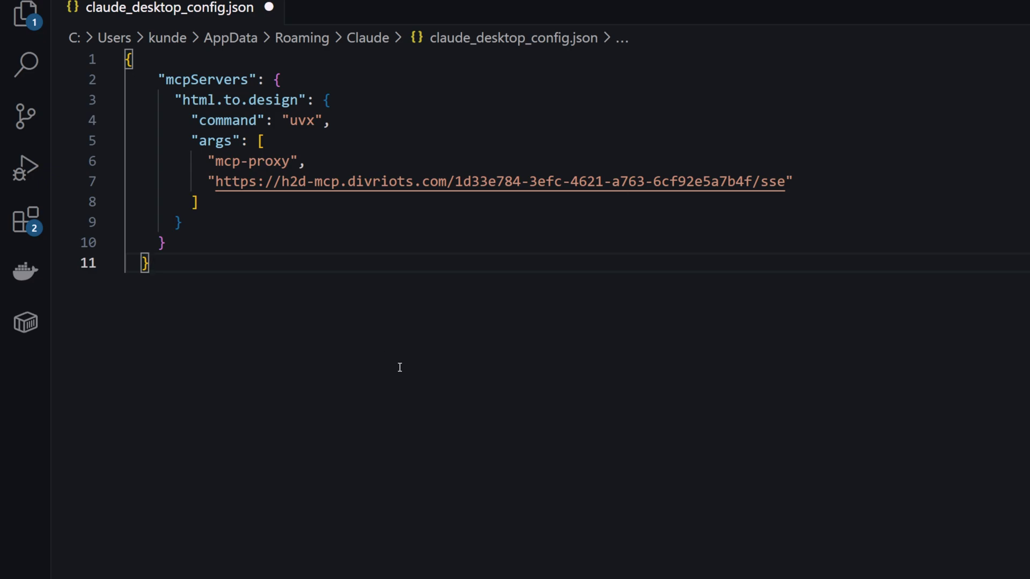
{"action": "key", "text": "ctrl+s"}
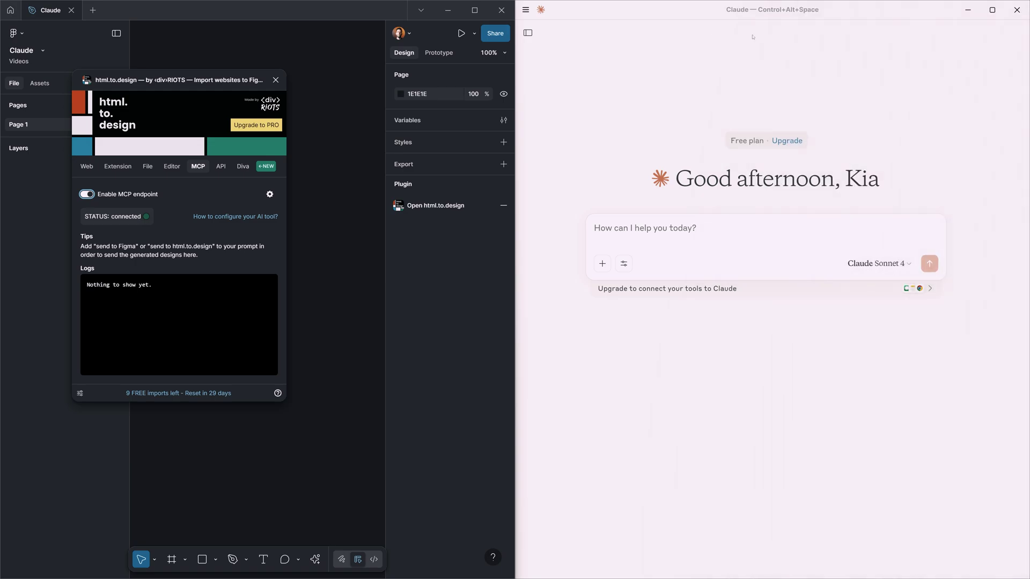
- Verify in Settings > Developer that html.to.design is running, and show the navigation sidebar
{"action": "left_click", "coordinate": [526, 9]}
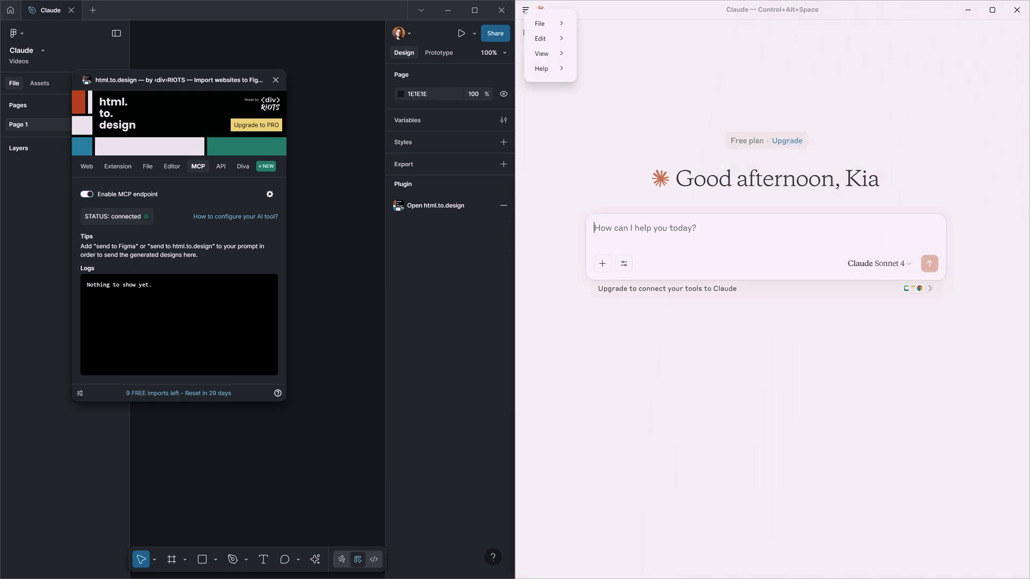
{"action": "mouse_move", "coordinate": [540, 24]}
{"action": "left_click", "coordinate": [602, 39]}
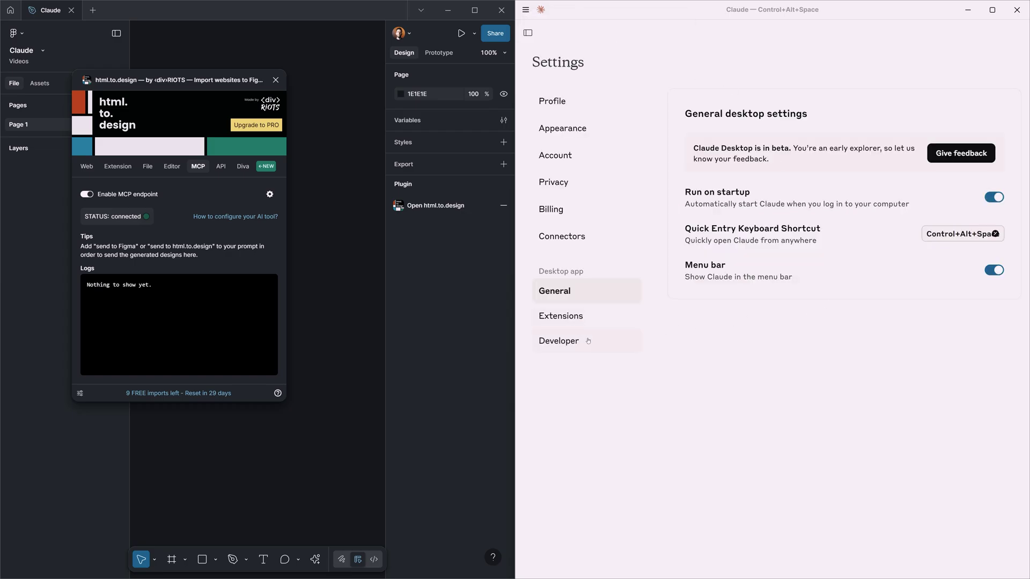
{"action": "left_click", "coordinate": [589, 341]}
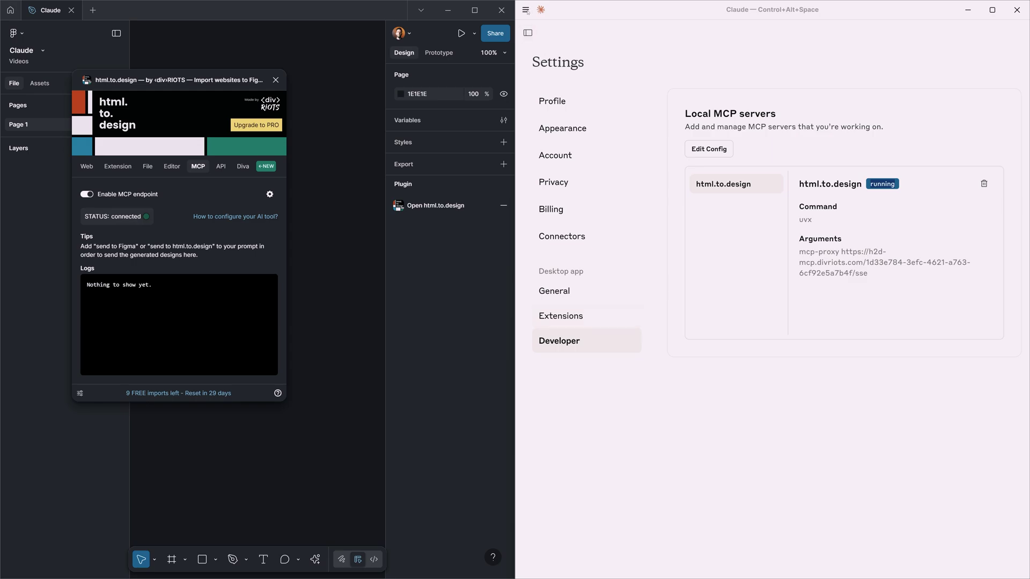
{"action": "left_click", "coordinate": [526, 34]}
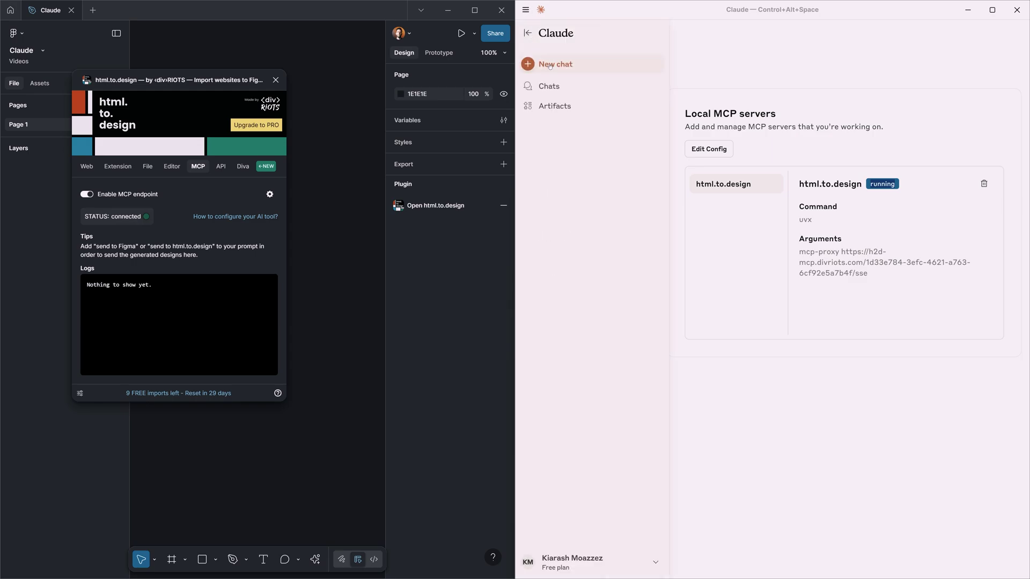
- Send a new chat 'Talk to figma:' requesting a hero section teaser with headline, CTA and image
{"action": "left_click", "coordinate": [550, 66]}
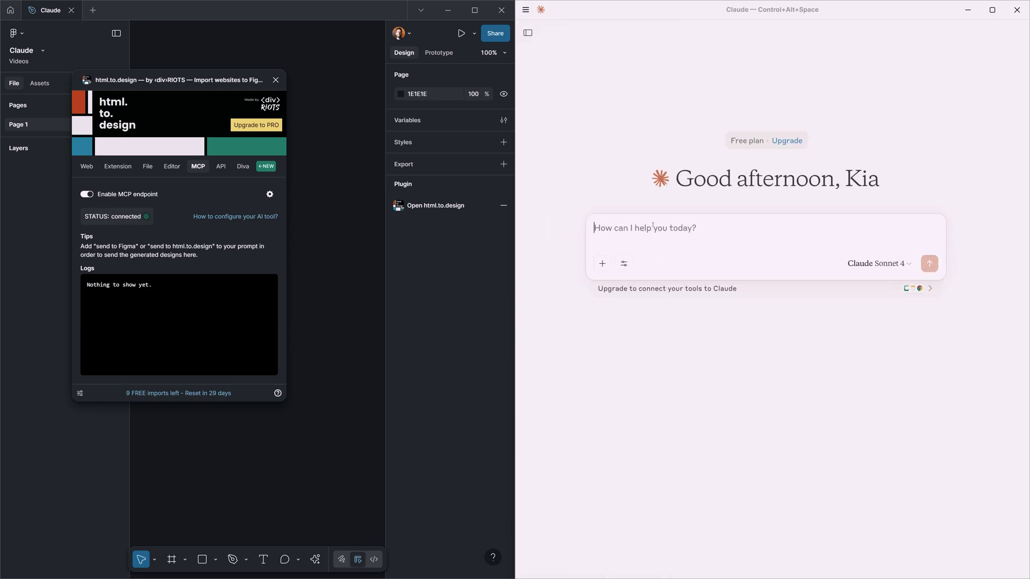
{"action": "type", "text": "Talk to figma:"}
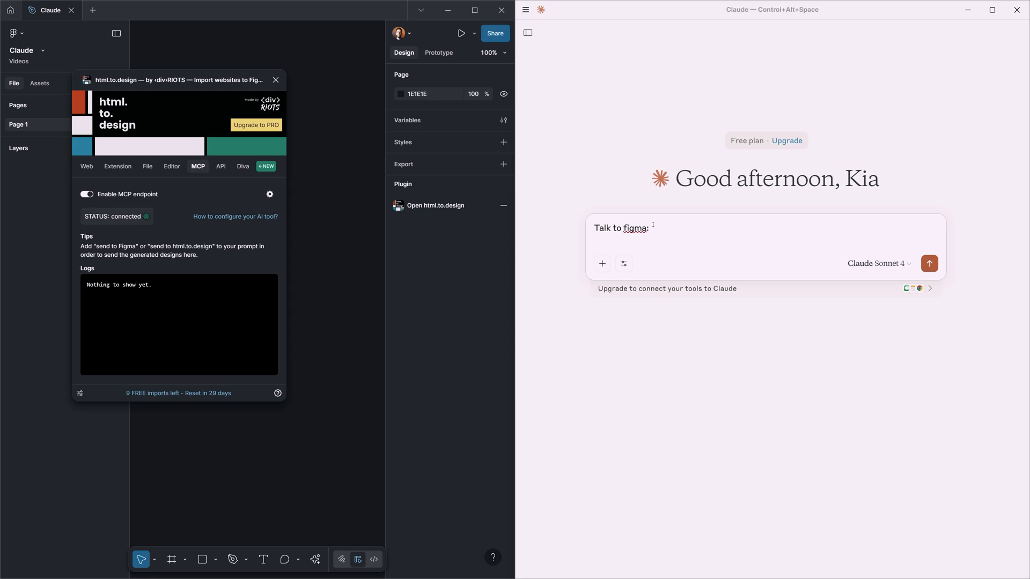
{"action": "type", "text": "I would like you to design a teaser. for hero"}
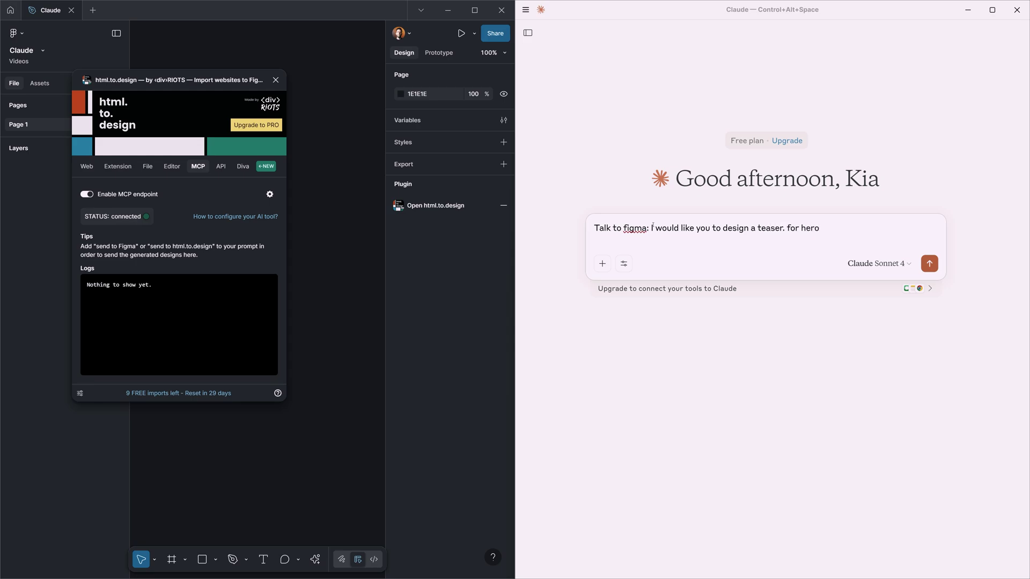
{"action": "type", "text": " section on top of the page. with h"}
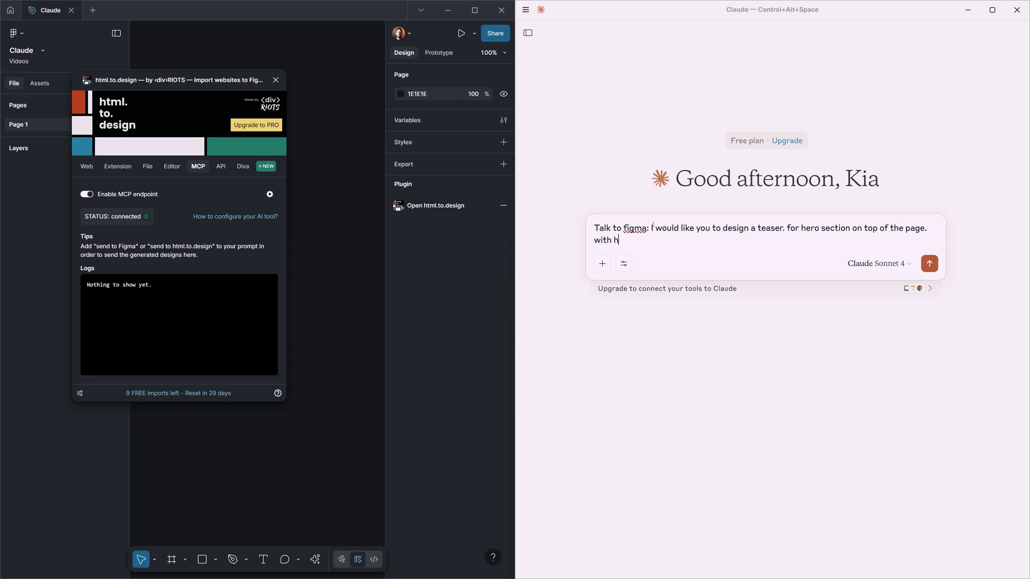
{"action": "type", "text": "eadline and pri"}
{"action": "type", "text": "mary bu"}
{"action": "type", "text": "t flat design. advance styling"}
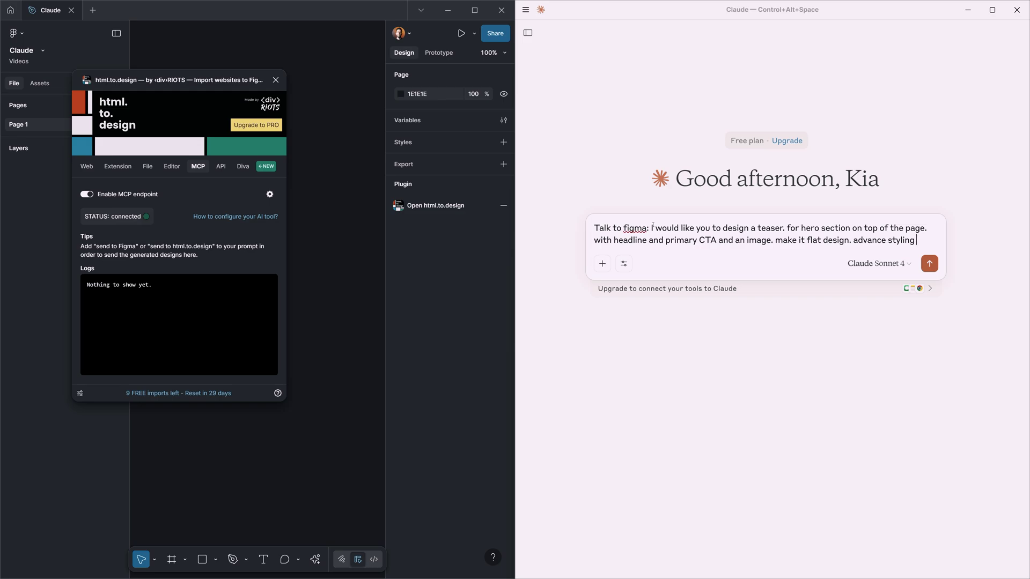
{"action": "key", "text": "Return"}
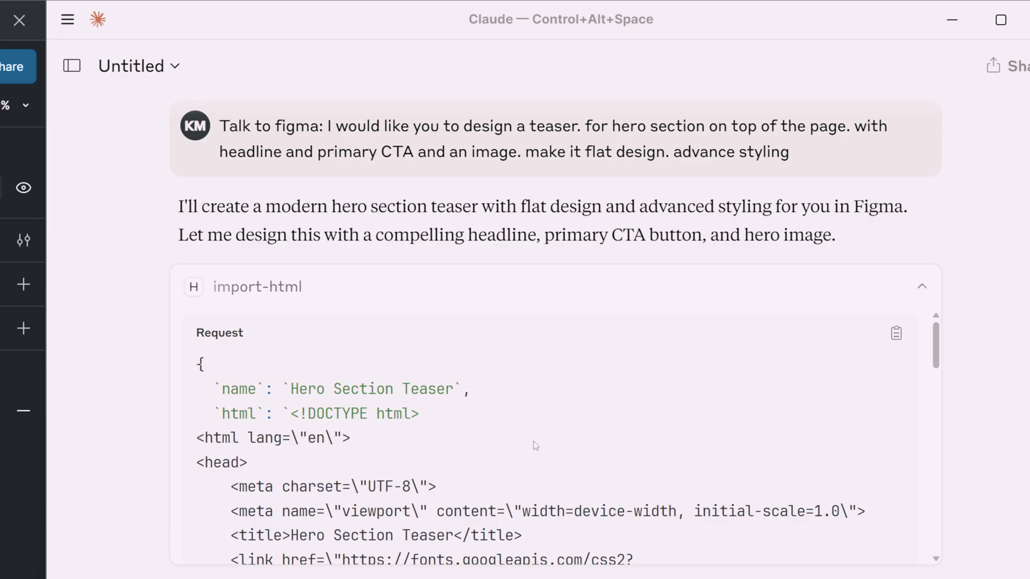
- Scroll through Claude's import-html request code for the Hero Section Teaser
{"action": "scroll", "coordinate": [533, 440], "scroll_direction": "down", "scroll_amount": 5}
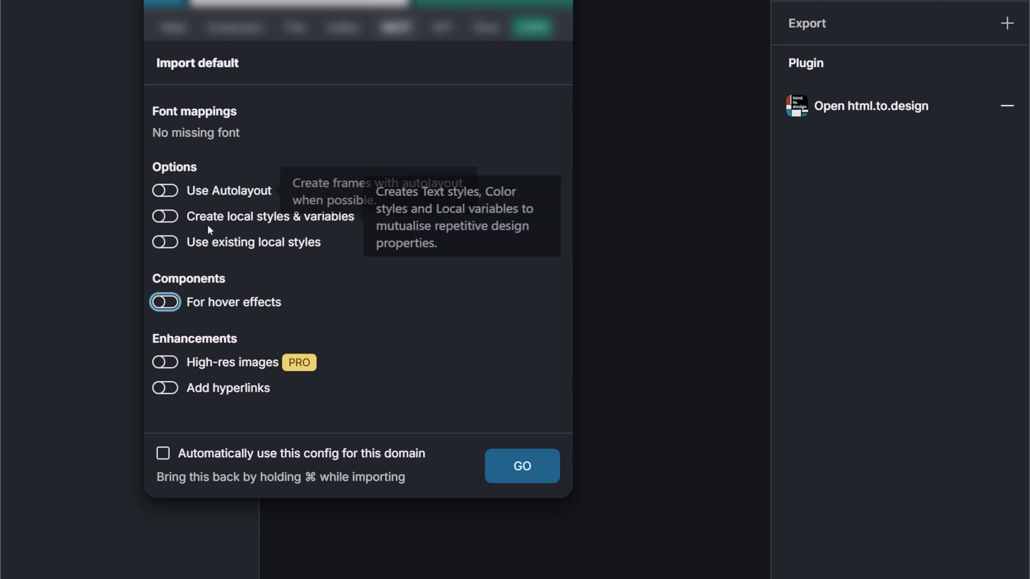
- Import the teaser with Use Autolayout and Create local styles & variables turned on
{"action": "left_click", "coordinate": [171, 196]}
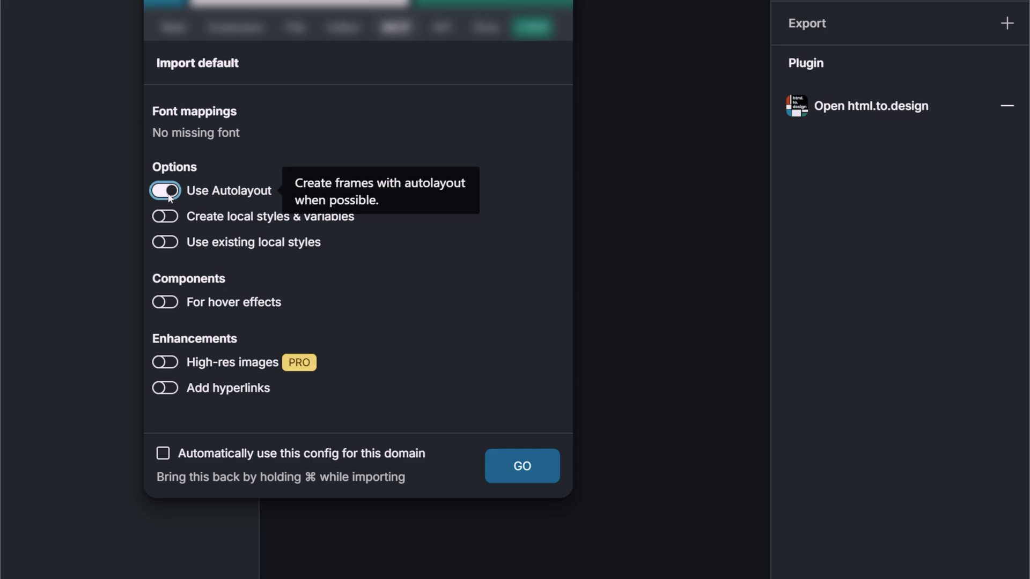
{"action": "left_click", "coordinate": [170, 221]}
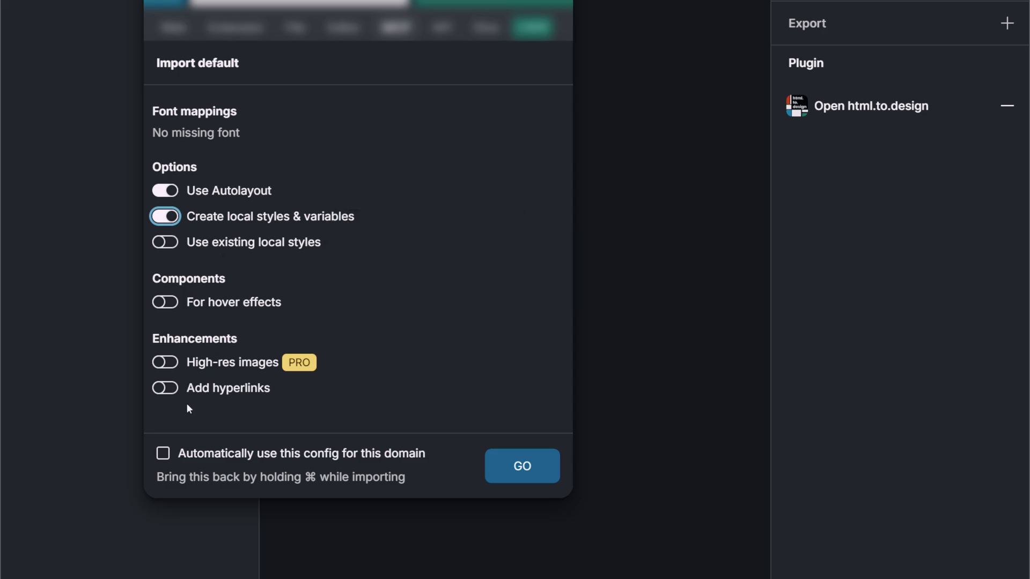
{"action": "left_click", "coordinate": [516, 460]}
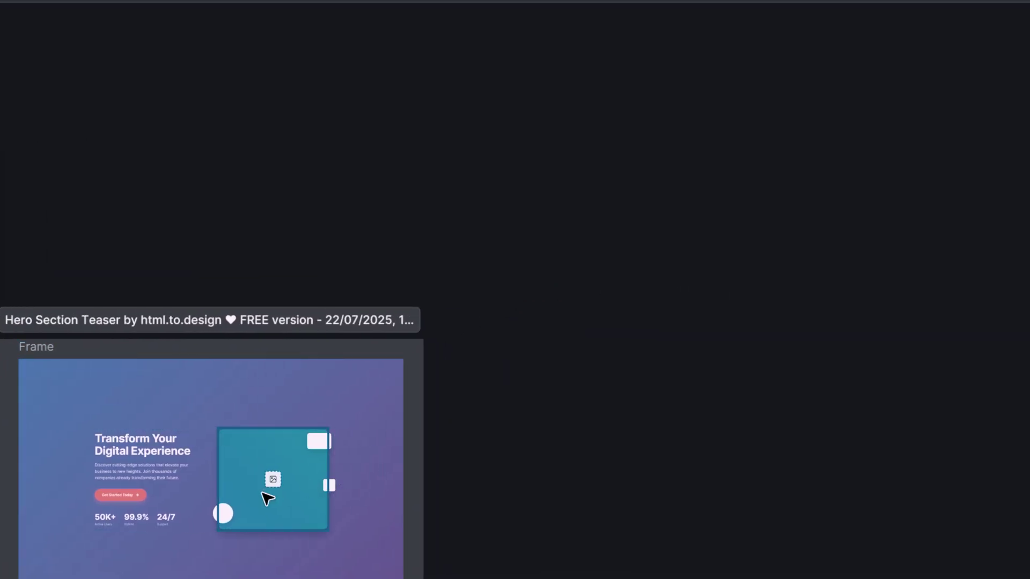
{"action": "scroll", "coordinate": [262, 501], "scroll_direction": "up", "scroll_amount": 3, "text": "ctrl"}
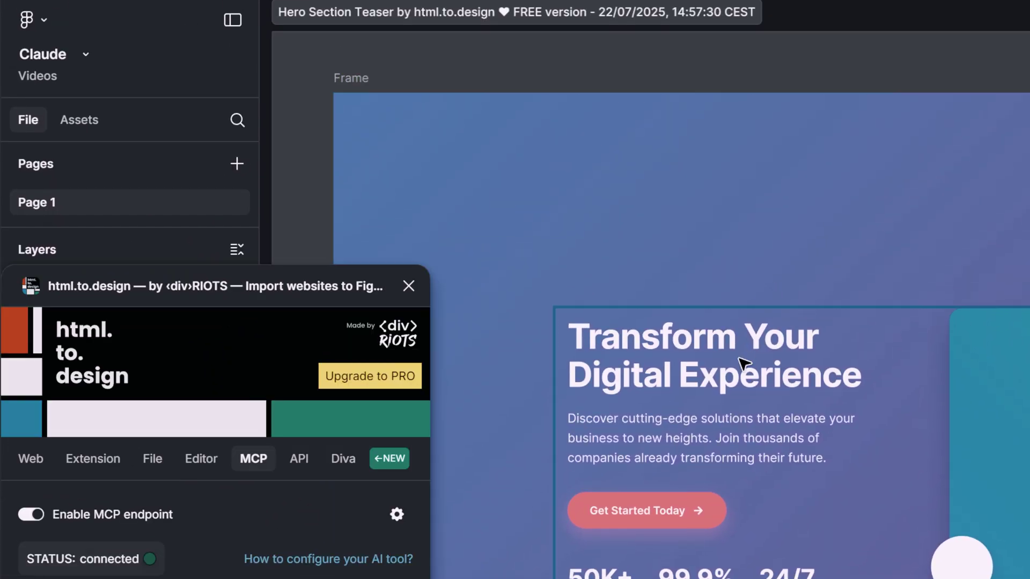
{"action": "left_click", "coordinate": [740, 362]}
{"action": "double_click", "coordinate": [740, 359]}
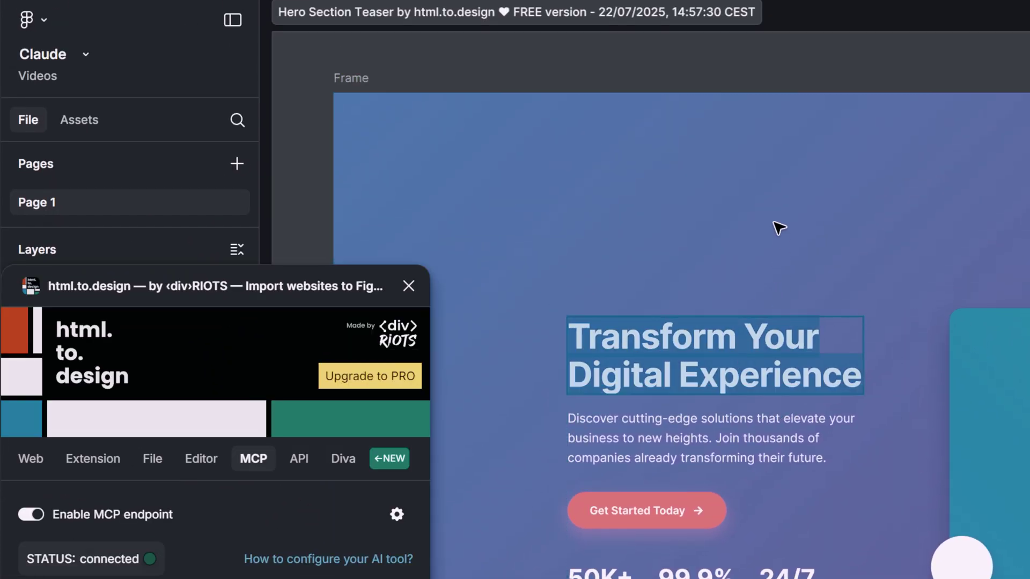
{"action": "key", "text": "Escape"}
{"action": "key", "text": "Escape"}
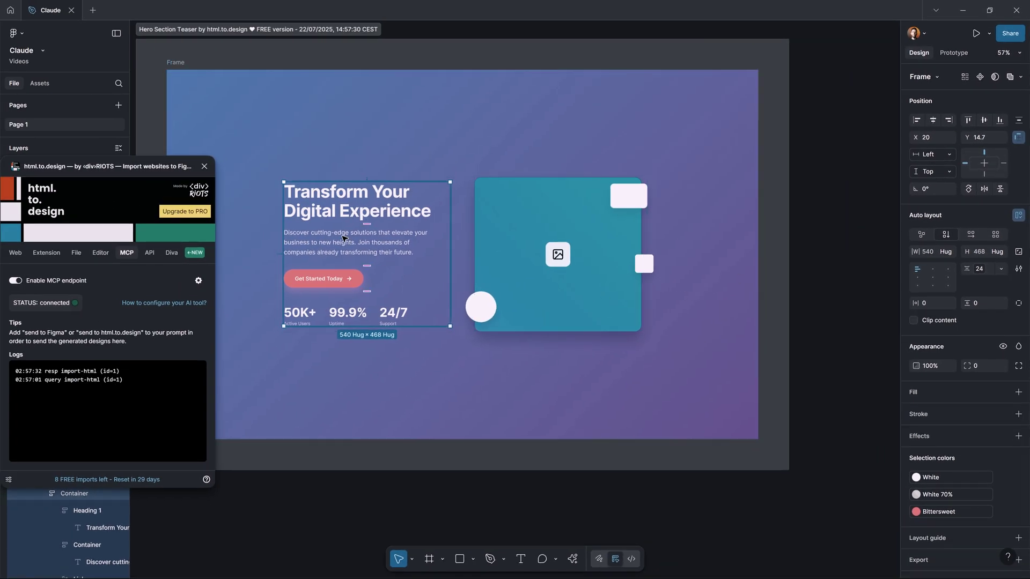
{"action": "left_click", "coordinate": [343, 238]}
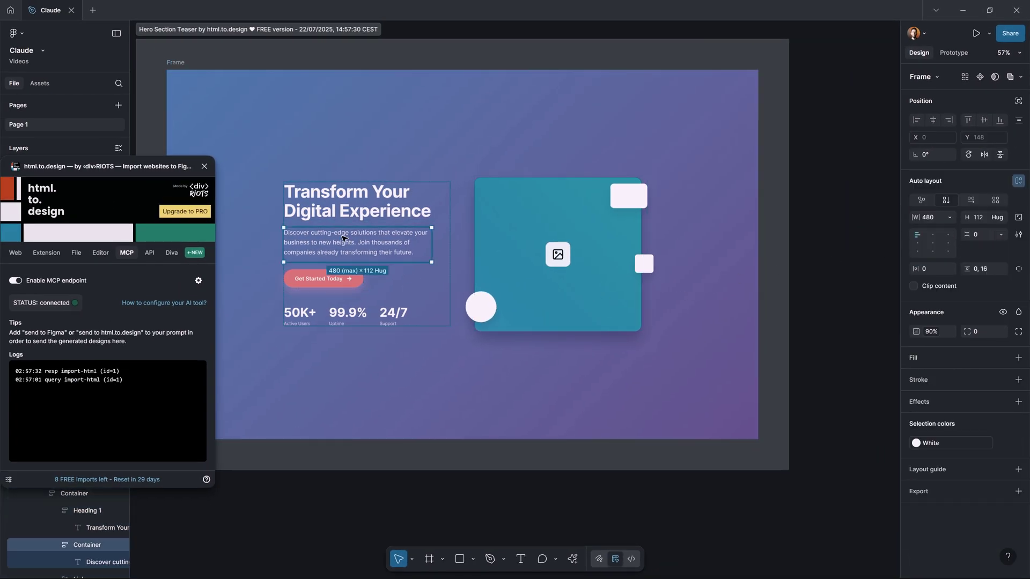
{"action": "key", "text": "Return"}
{"action": "key", "text": "Return"}
{"action": "type", "text": "sdfdsfdsfdsfdsfdsf"}
{"action": "key", "text": "Escape"}
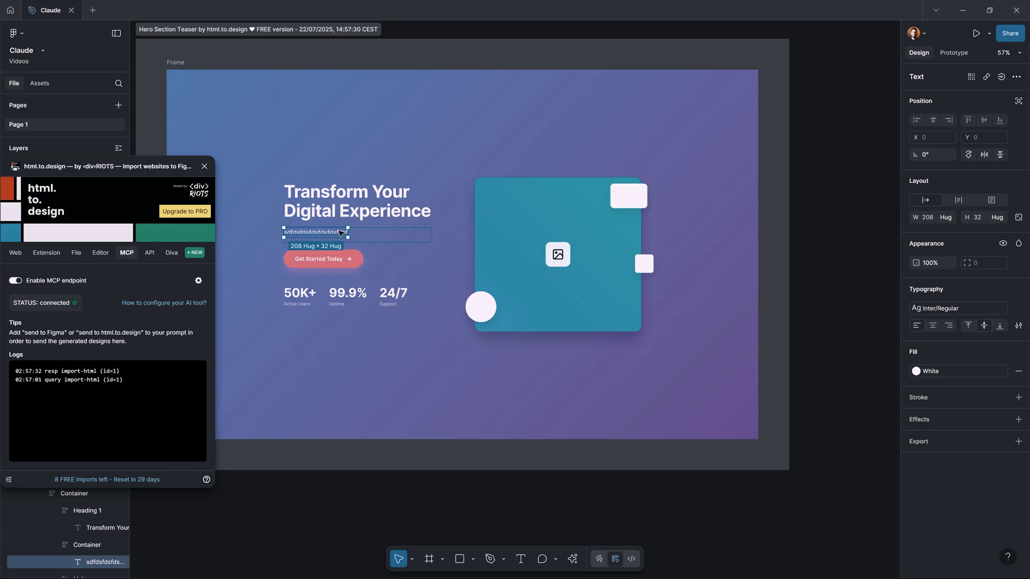
{"action": "key", "text": "Return"}
{"action": "key", "text": "ctrl+z"}
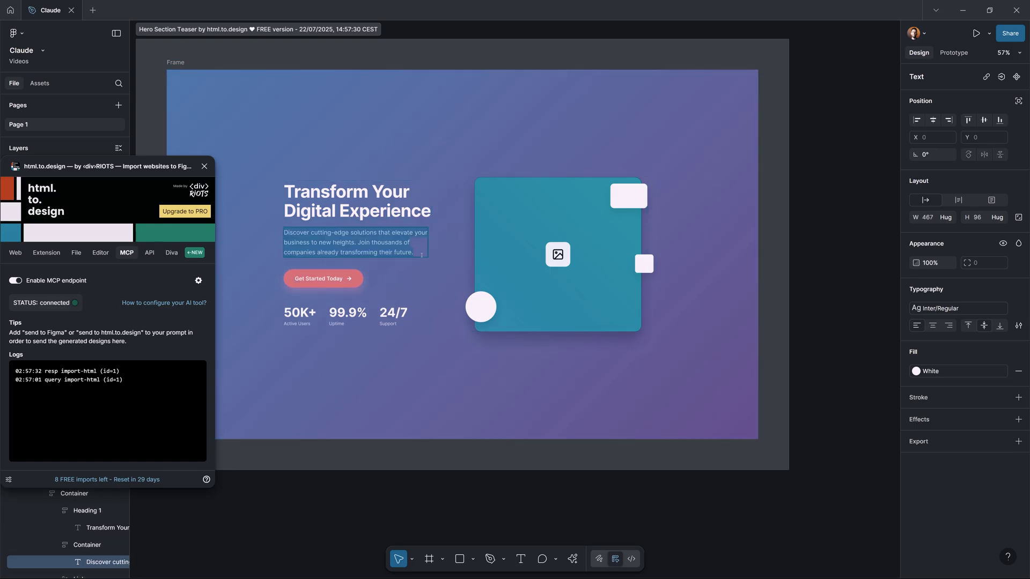
{"action": "left_click", "coordinate": [486, 307]}
{"action": "left_click", "coordinate": [485, 310]}
{"action": "left_click", "coordinate": [628, 196]}
{"action": "key", "text": "Escape"}
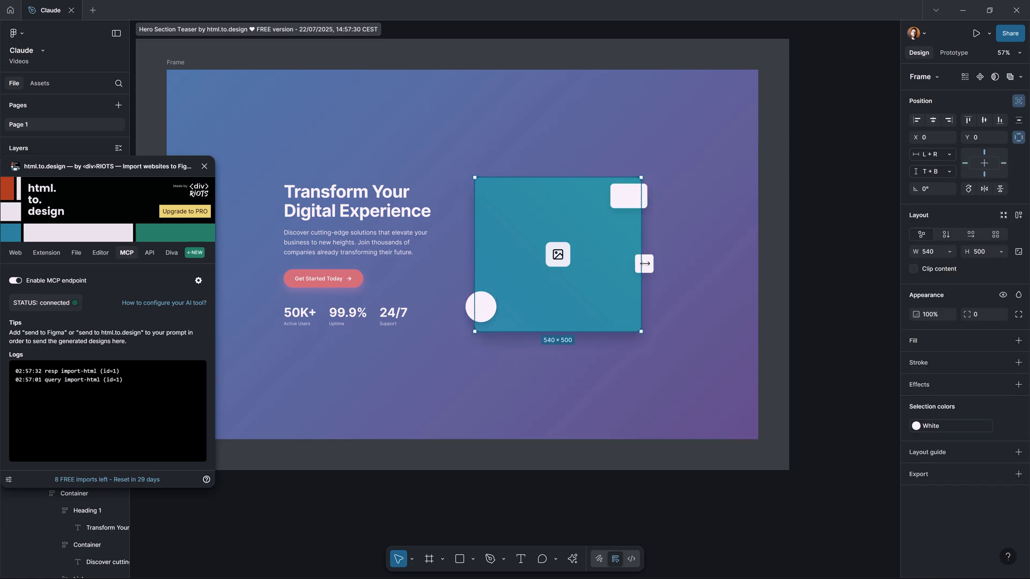
{"action": "left_click", "coordinate": [645, 263]}
{"action": "left_click", "coordinate": [622, 198]}
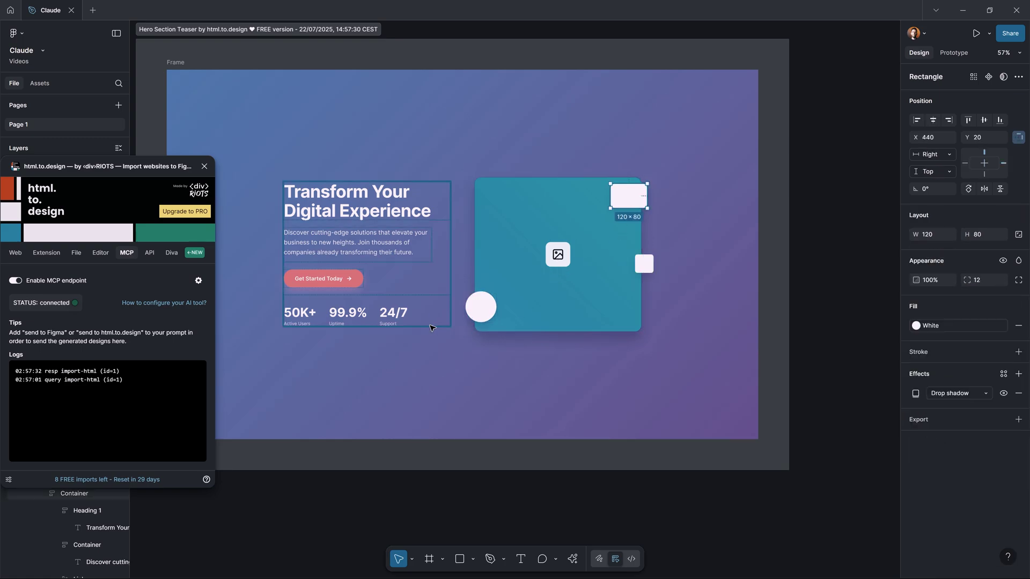
{"action": "key", "text": "Escape"}
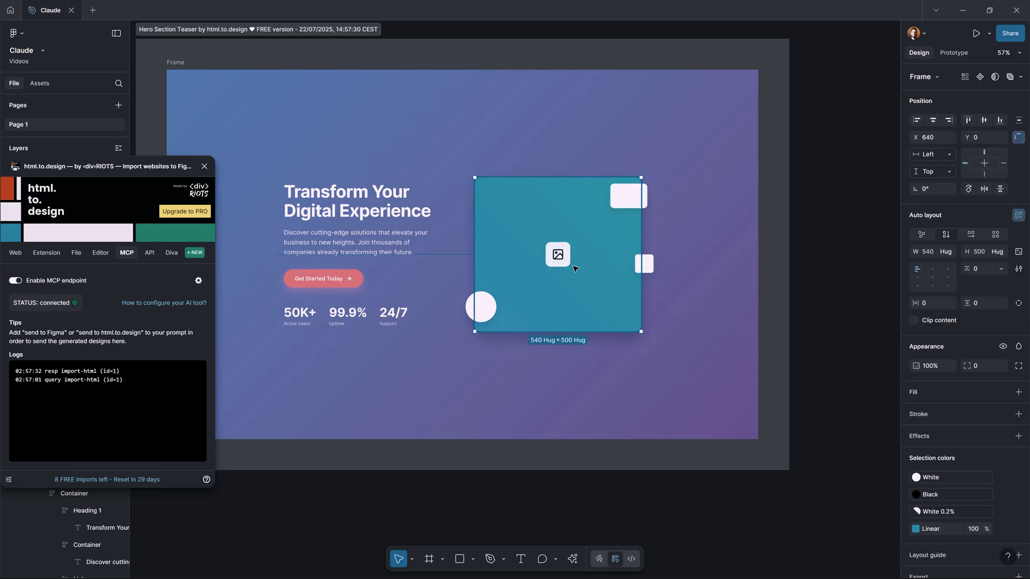